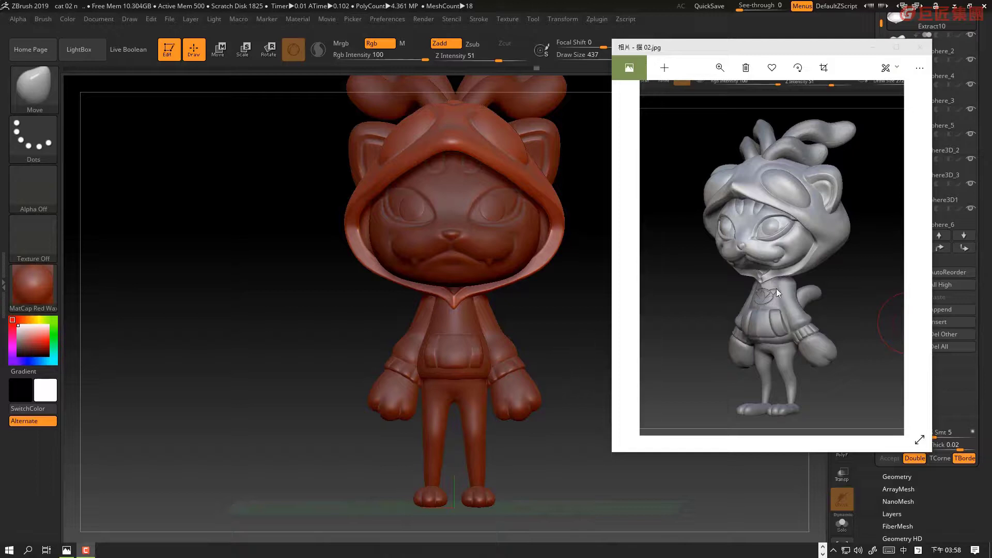
Zoom the 貓 01.jpg reference render into the hoodie's chest emblem, then minimize Photos.
left_click_drag(779, 50, 705, 43)
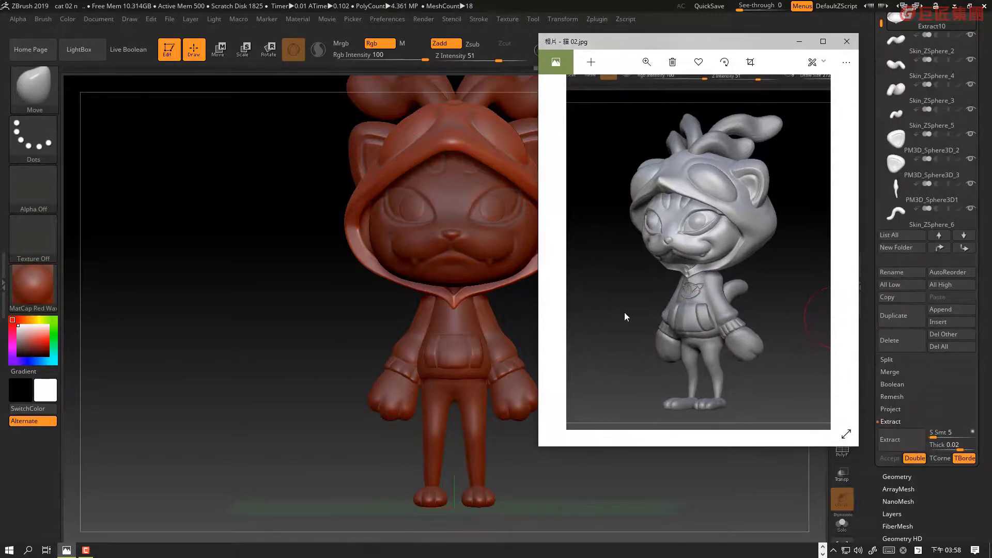
left_click(564, 252)
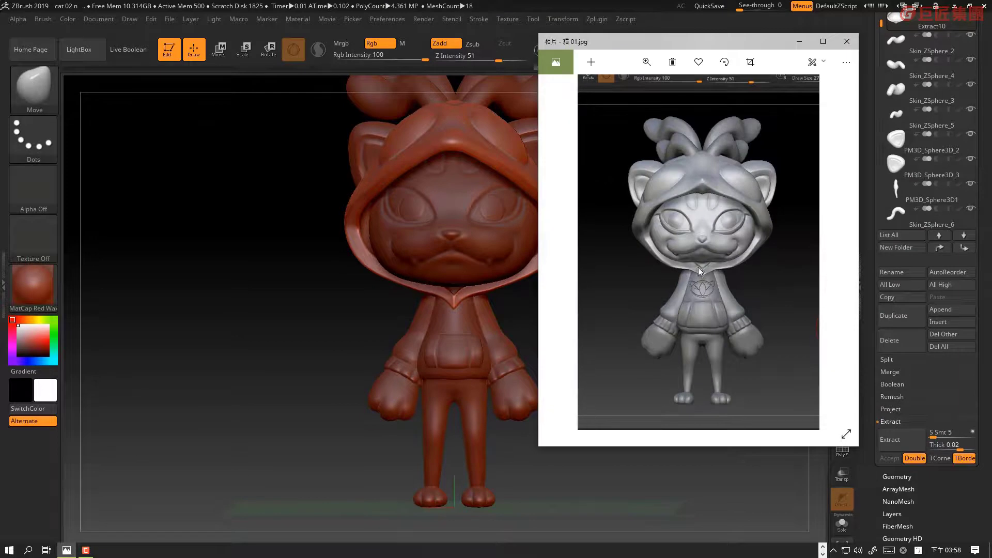
left_click(646, 62)
left_click_drag(602, 87, 633, 86)
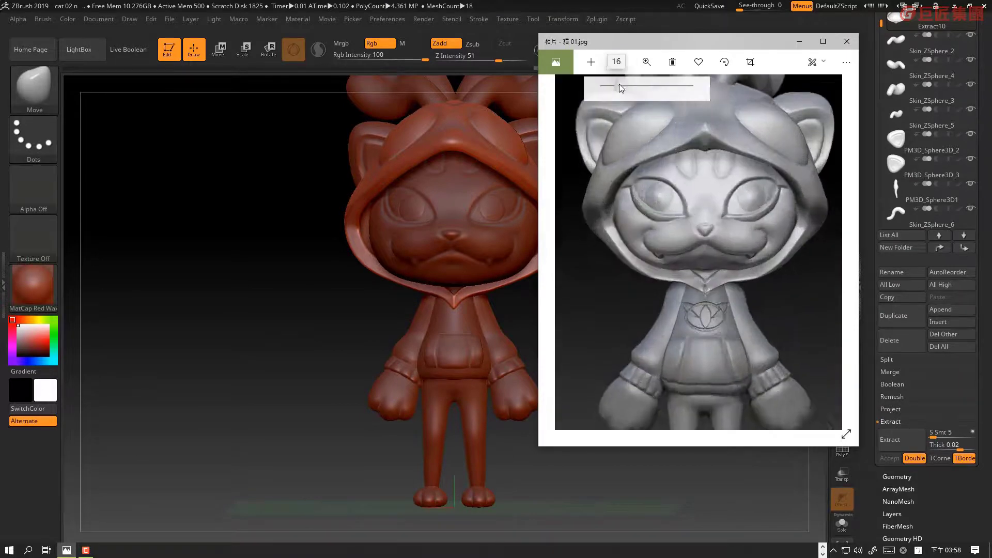
left_click_drag(731, 327, 715, 251)
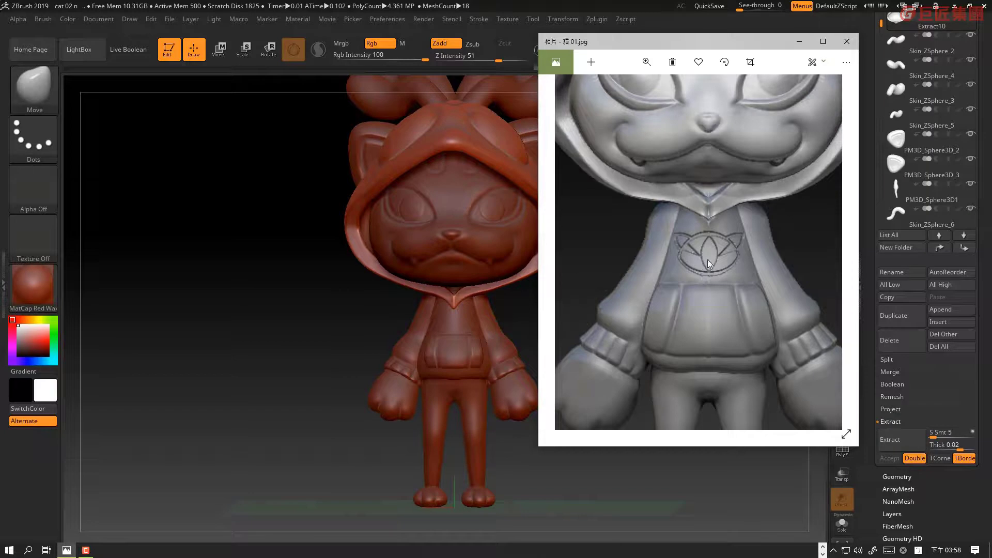
left_click(800, 46)
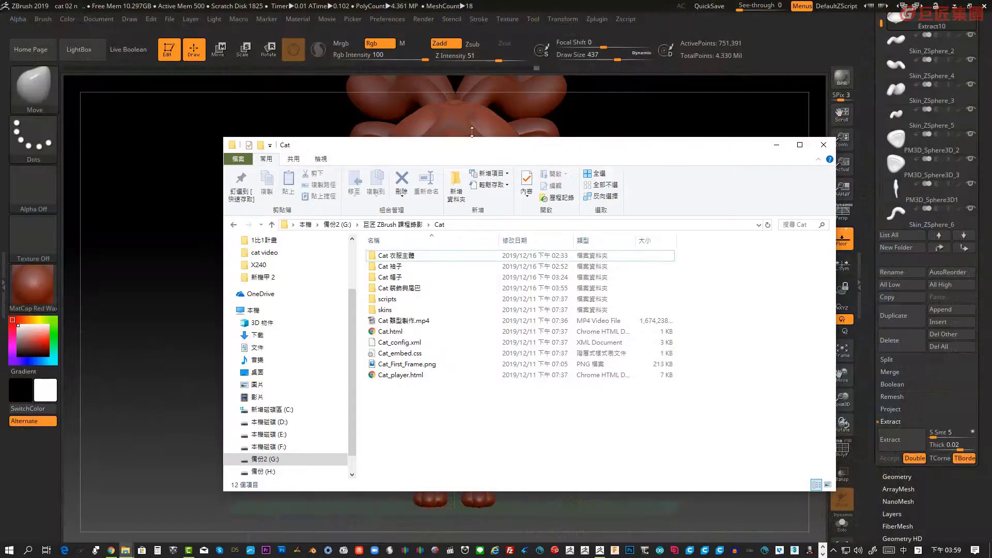
Open unnamed.jpg from the cat video folder in the photo viewer.
left_click_drag(501, 153, 589, 131)
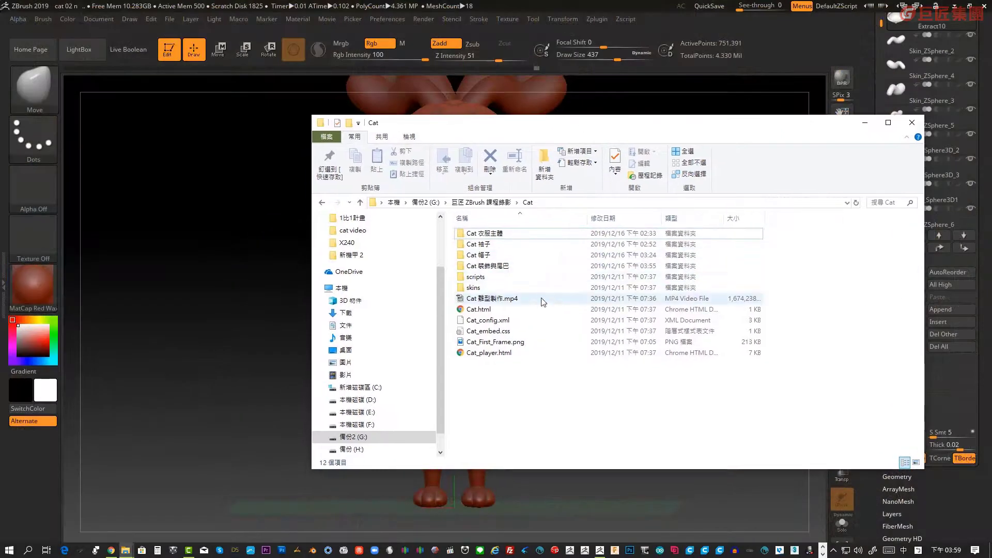
scroll(382, 289, "down", 1)
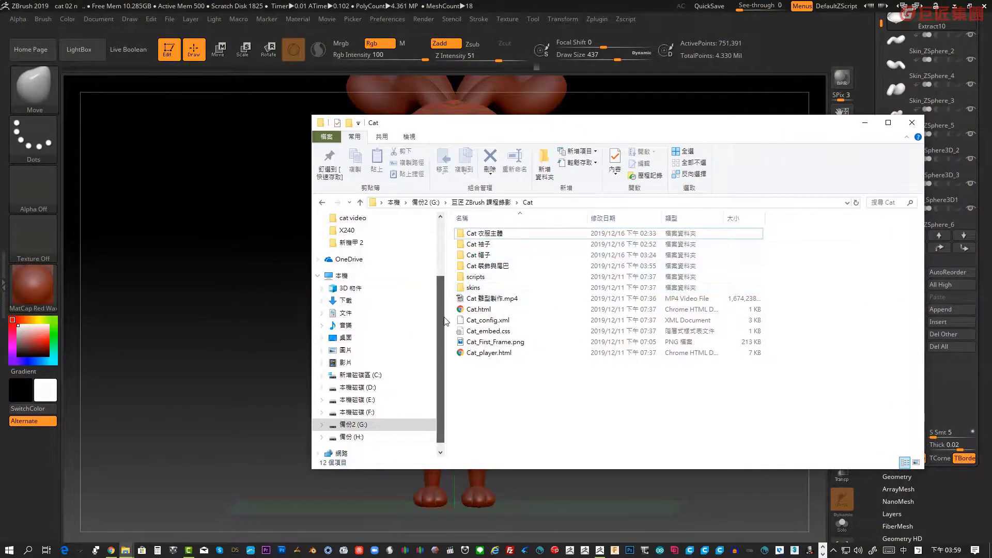
left_click(370, 219)
left_click(501, 277)
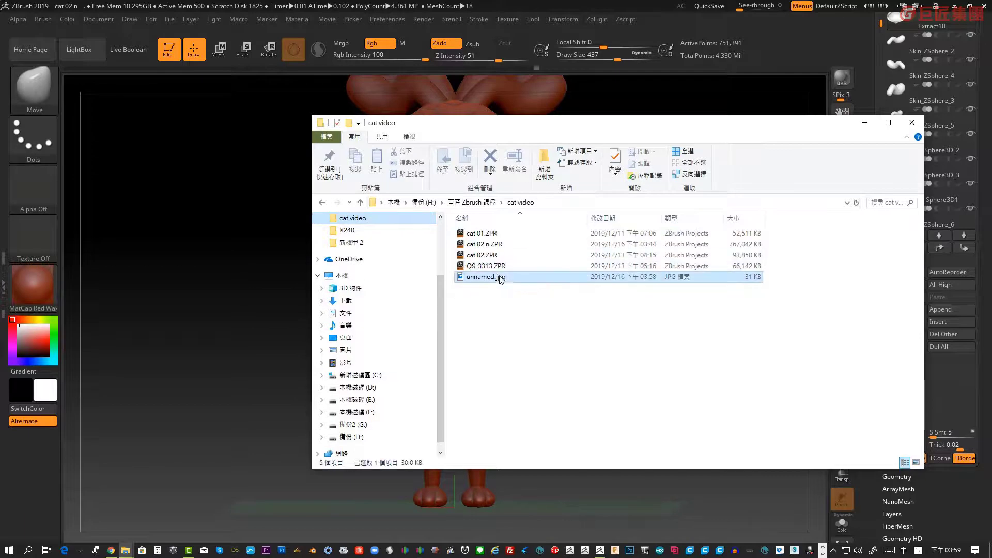
double_click(552, 279)
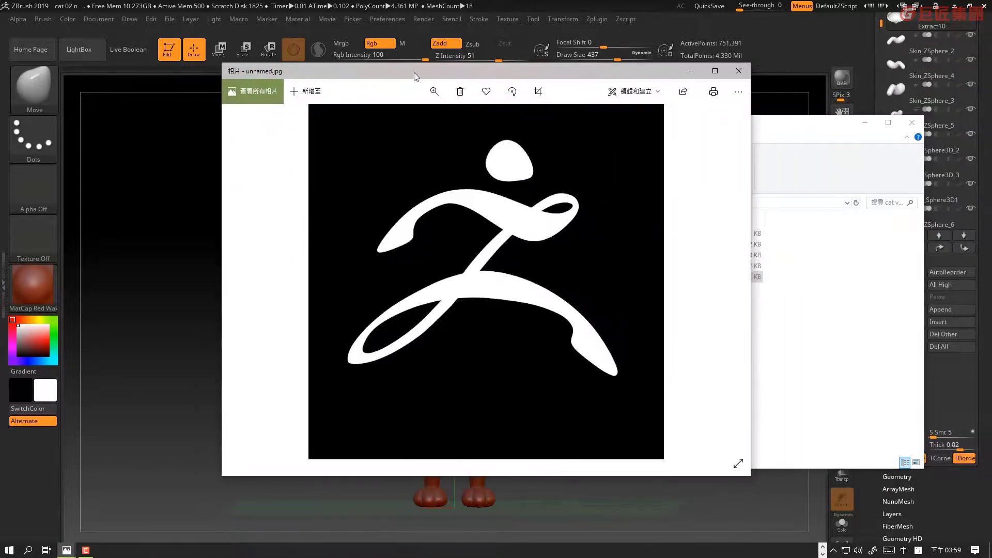
Move the Photos window to inspect the white-on-black ZBrush logo in unnamed.jpg.
left_click_drag(414, 72, 370, 73)
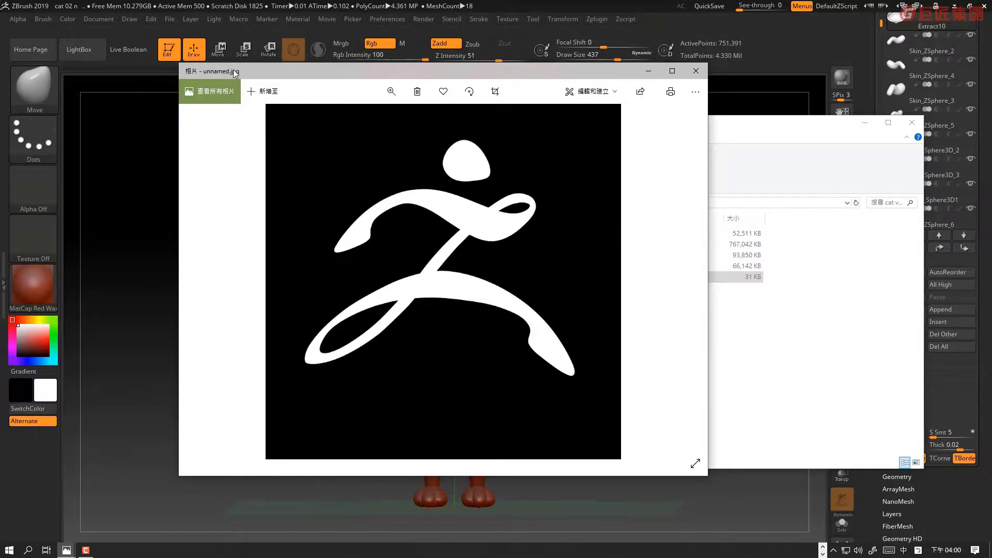
Close the logo viewer, show the cat video folder as Large icons, and minimize Explorer.
left_click(696, 71)
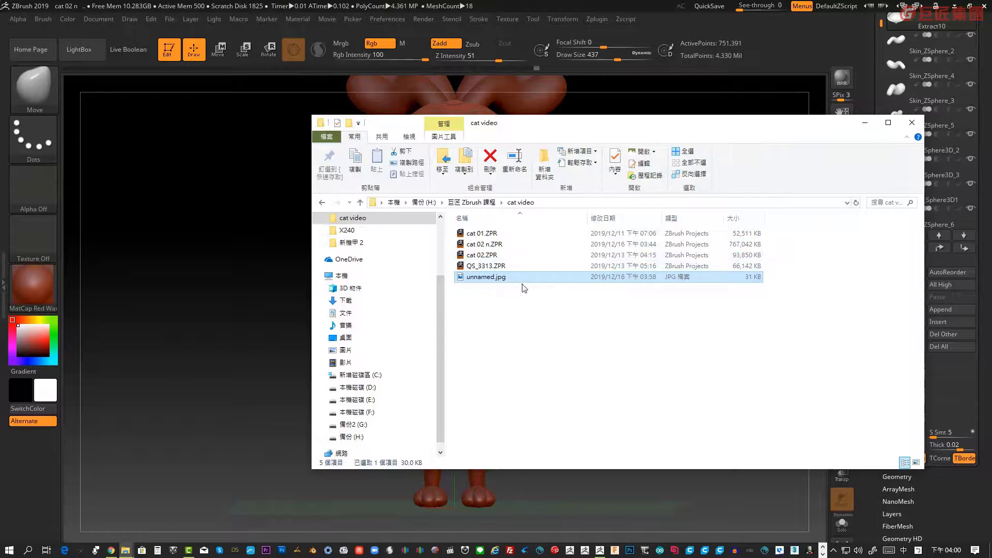
left_click(450, 137)
left_click(409, 137)
left_click(457, 153)
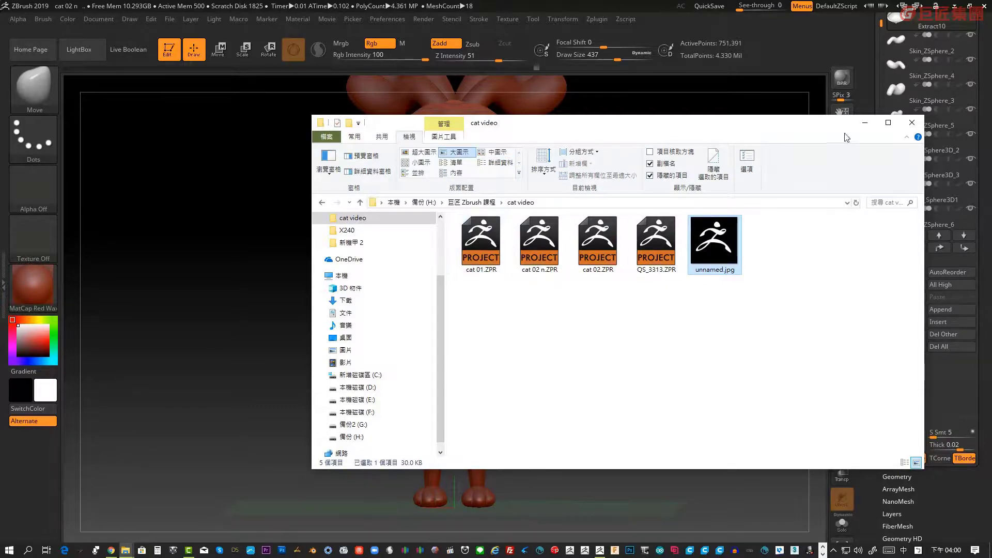
left_click(864, 123)
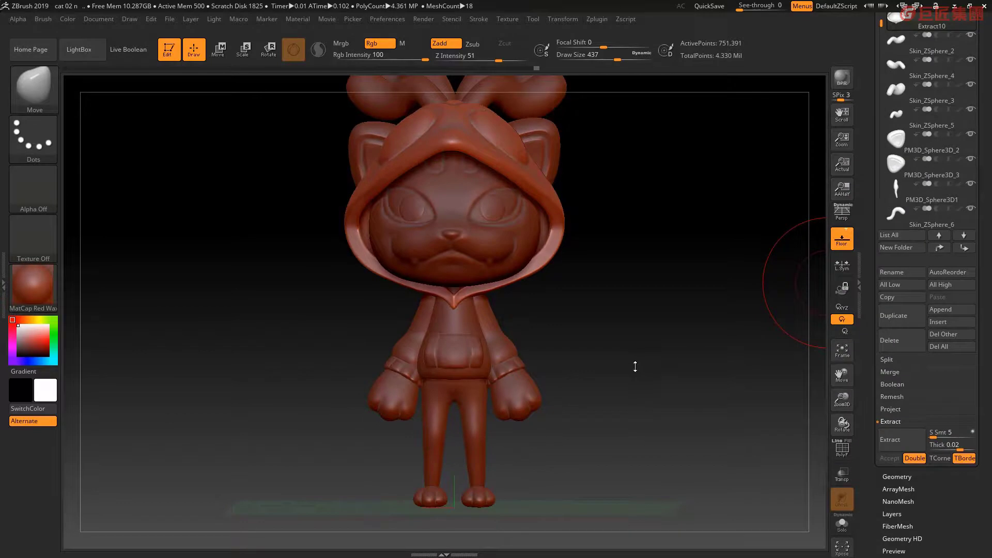
Frame the hoodie chest up close and make Extract3 the active subtool.
left_click_drag(842, 399, 846, 445)
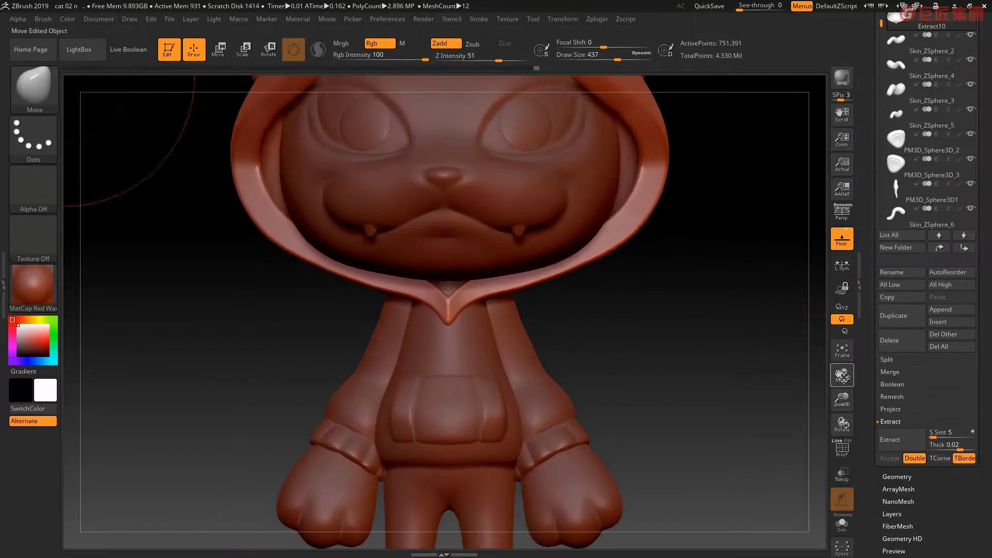
left_click_drag(842, 374, 846, 335)
mouse_move(842, 399)
left_mouse_down()
mouse_move(842, 377)
mouse_move(836, 394)
left_mouse_up()
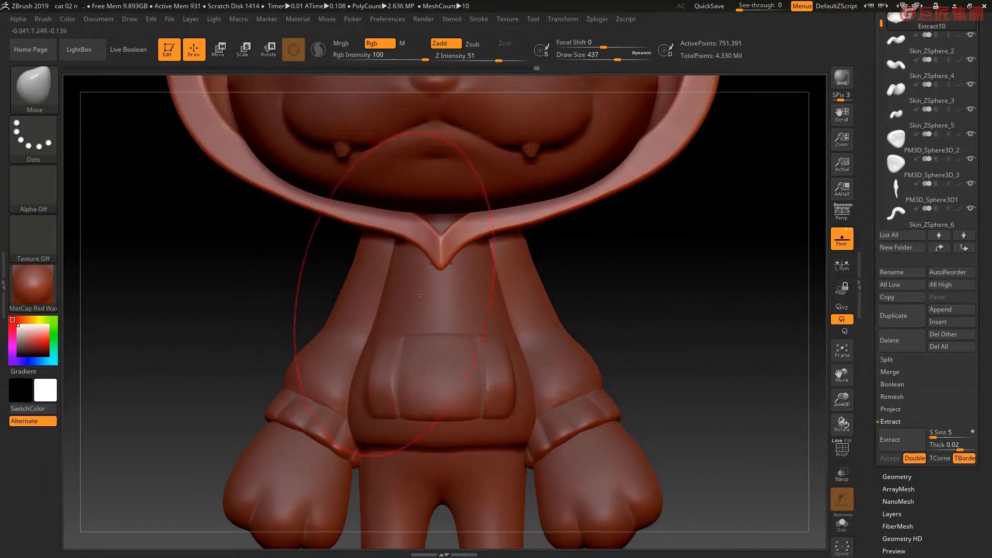
left_click(446, 274, "alt")
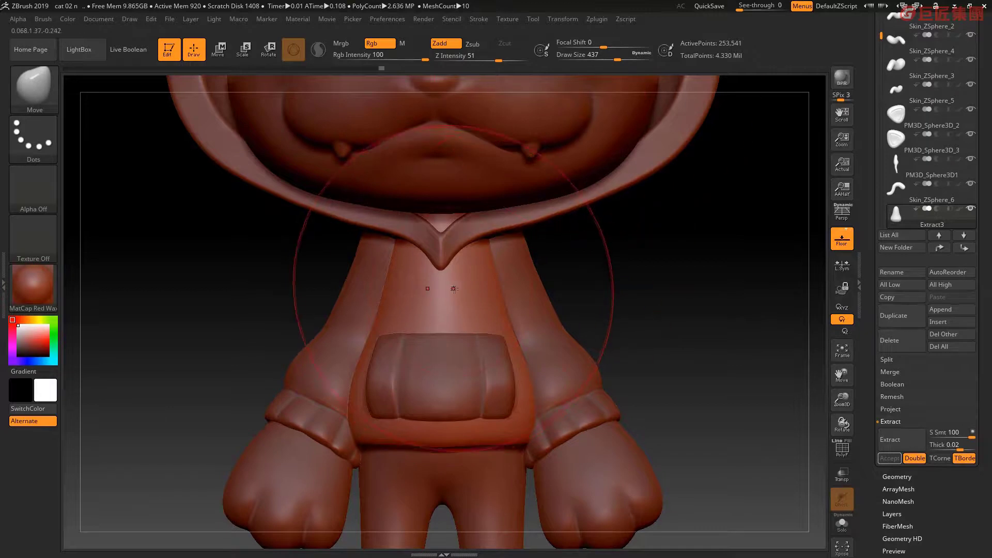
left_click(569, 17)
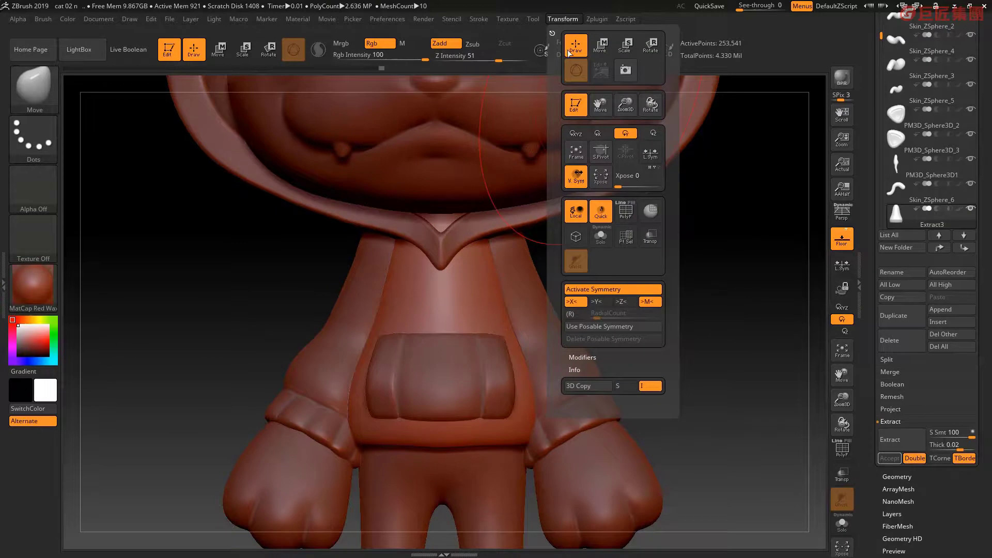
Disable X-axis symmetry and bring up the brush library.
left_click(589, 291)
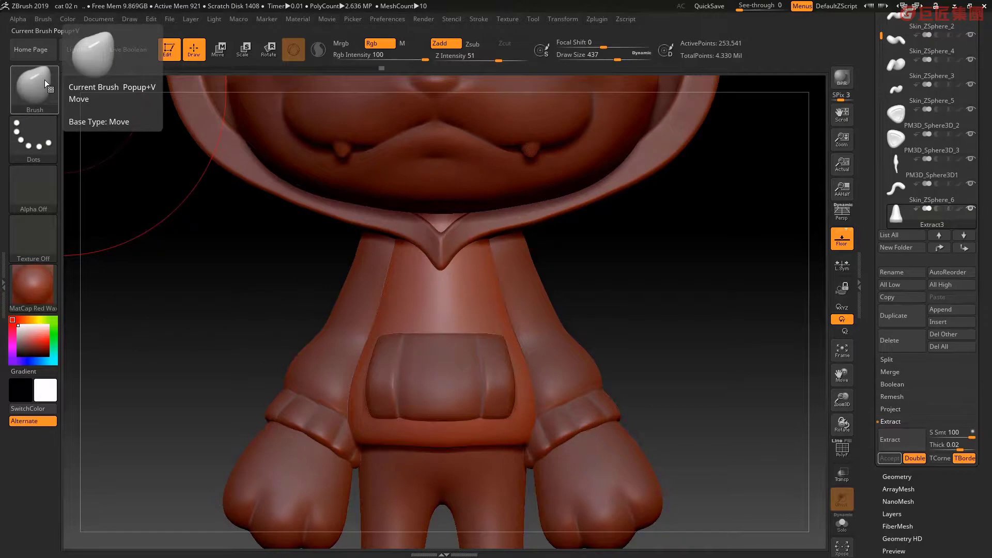
left_click(44, 79)
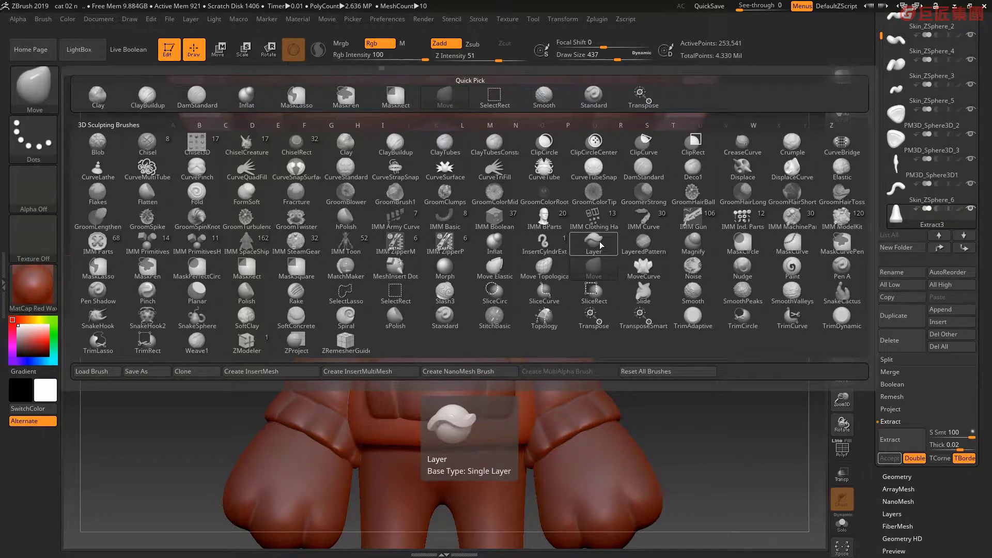
Select the Layer brush with Focal Shift -100 and Z Intensity 20, then clone it.
left_click(601, 245)
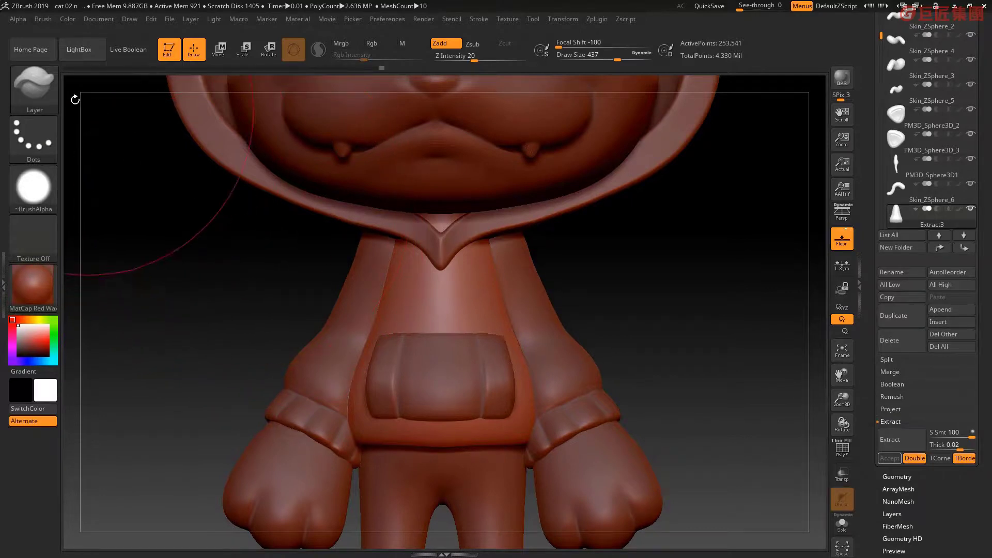
left_click(34, 83)
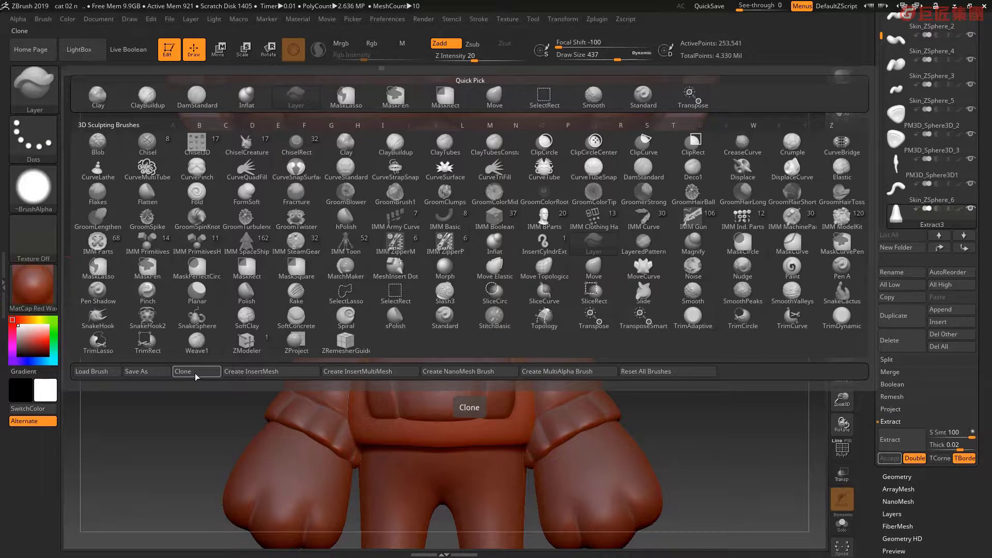
left_click(194, 373)
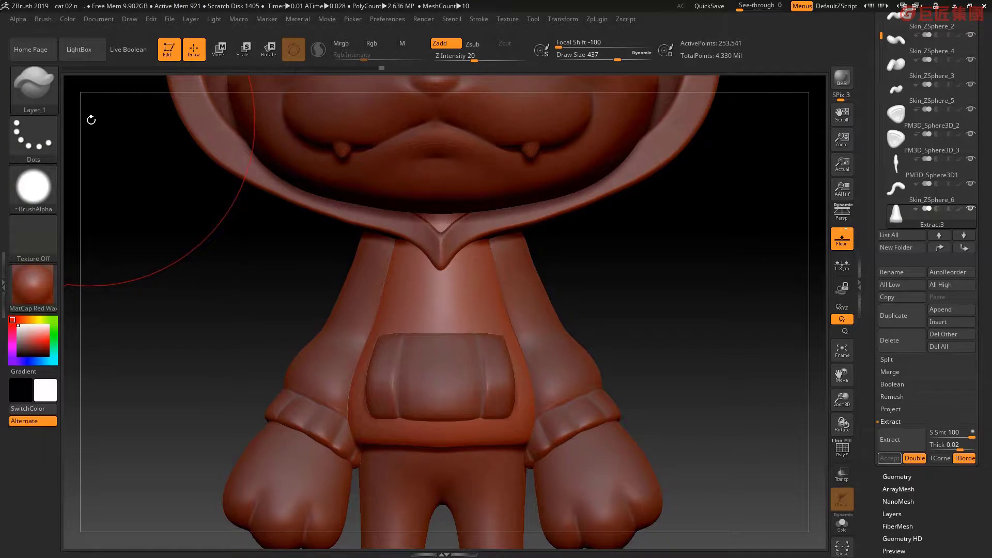
Give the Layer_1 brush a DragRect stroke and open the alpha library.
left_click(36, 79)
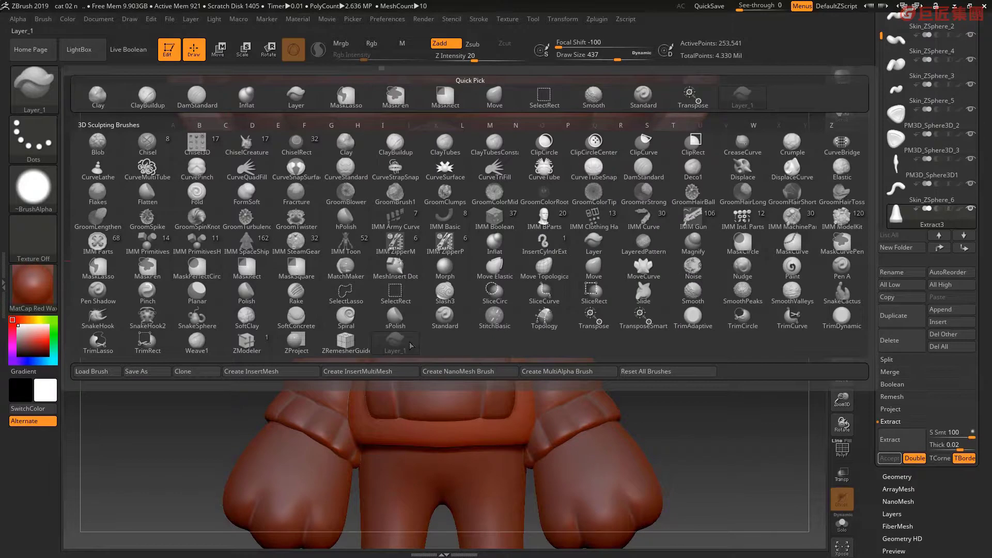
mouse_move(395, 343)
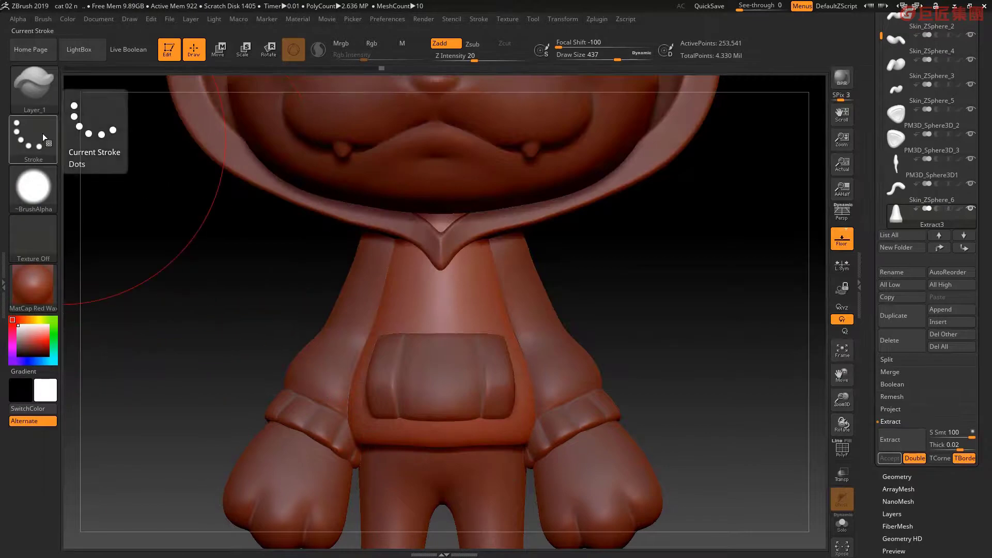
left_click(42, 134)
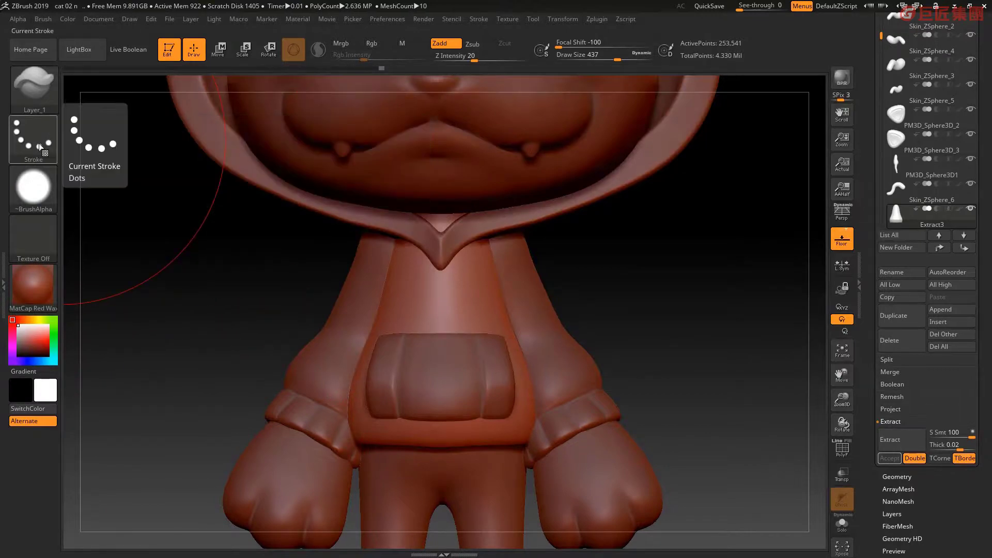
left_click(42, 136)
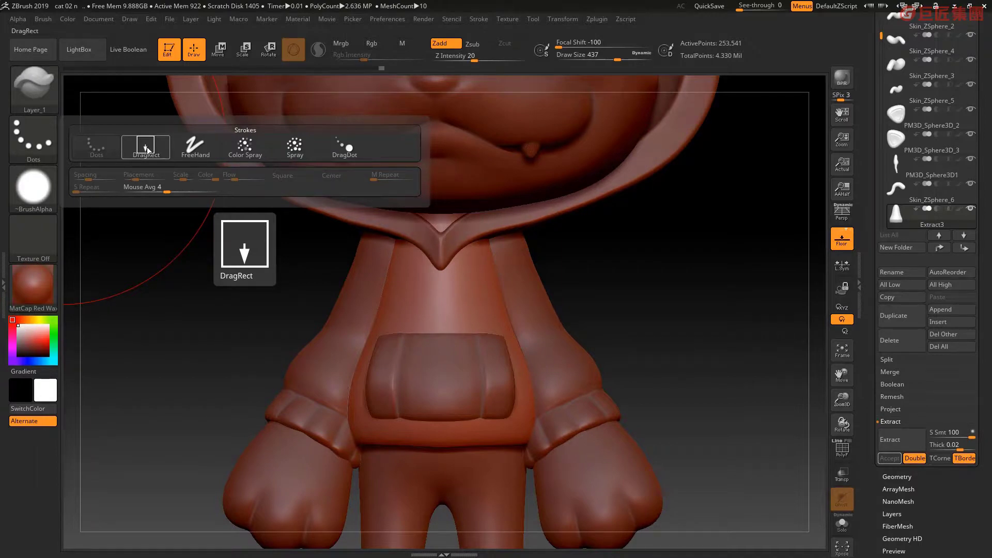
left_click(145, 150)
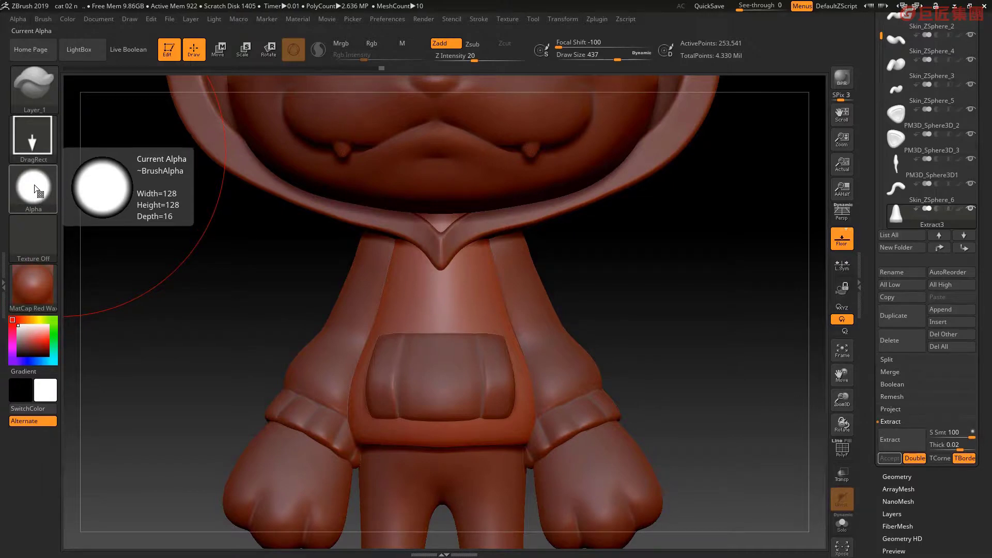
left_click(37, 190)
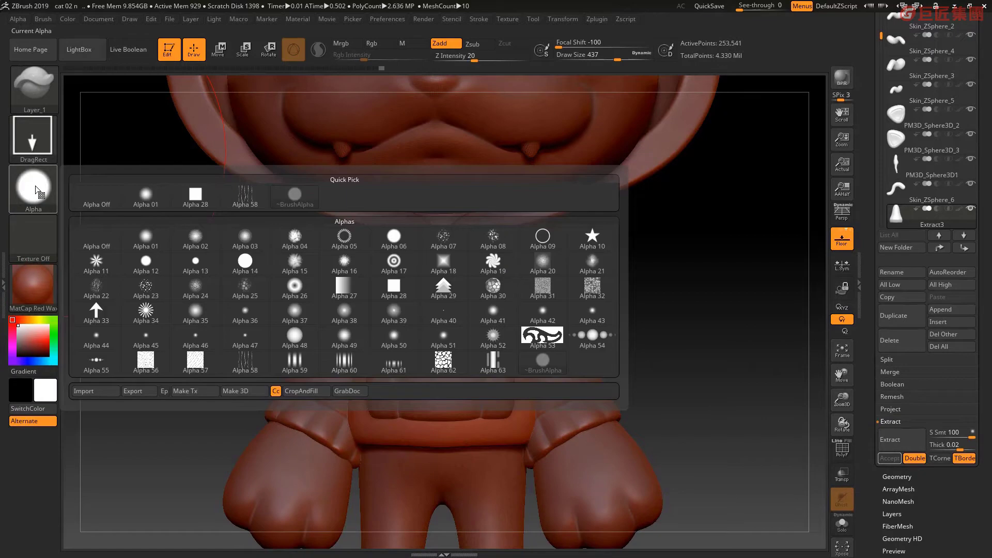
left_click(157, 250)
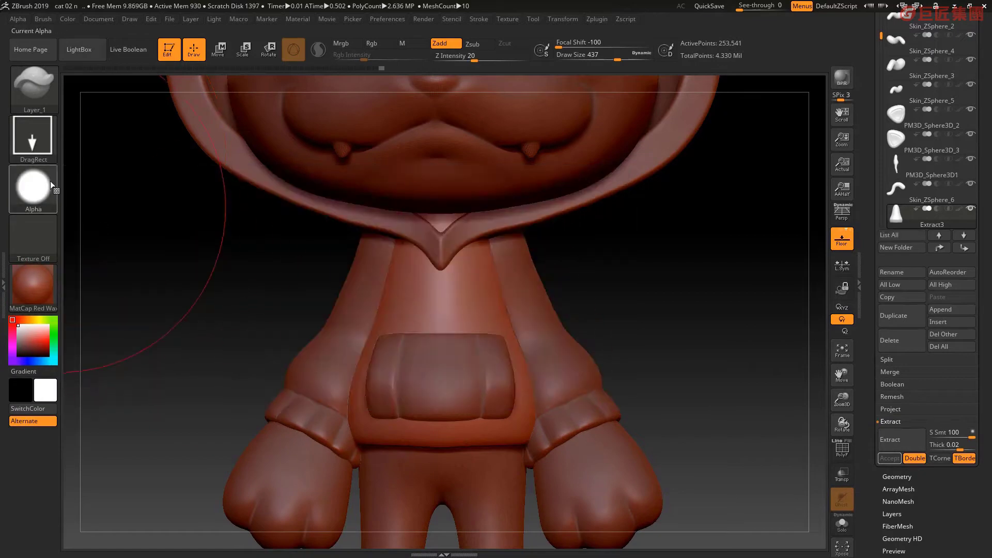
left_click(52, 180)
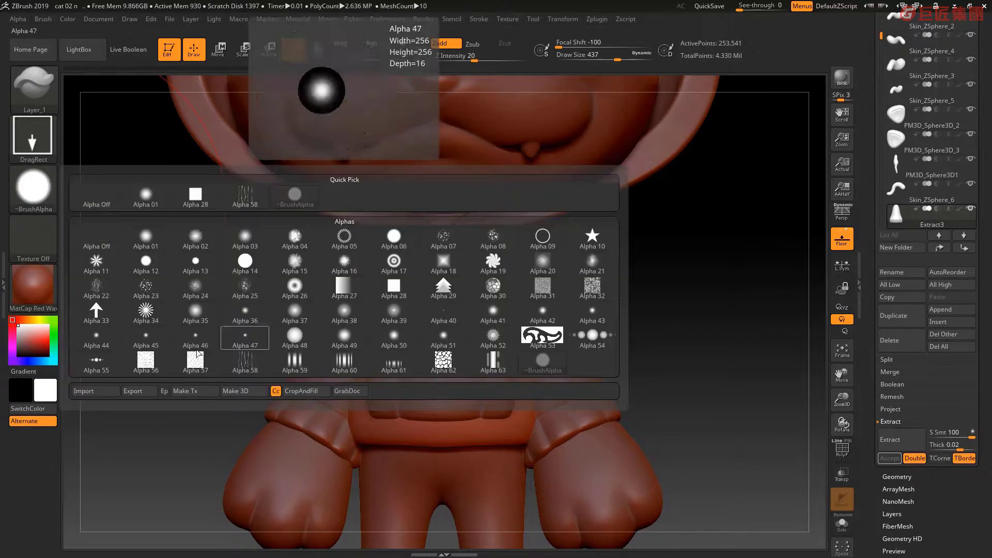
Import unnamed.jpg from the cat video folder as the brush alpha.
left_click(97, 392)
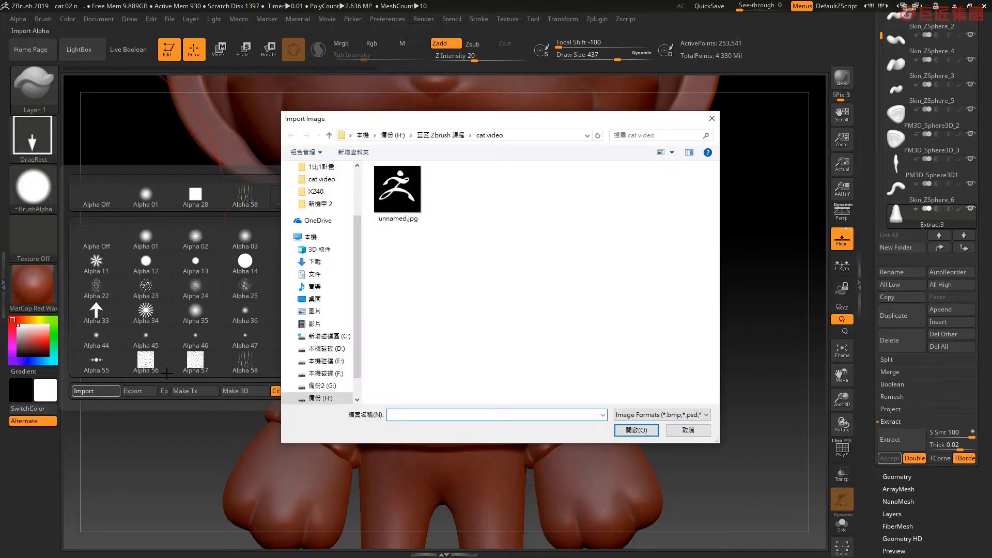
left_click(410, 210)
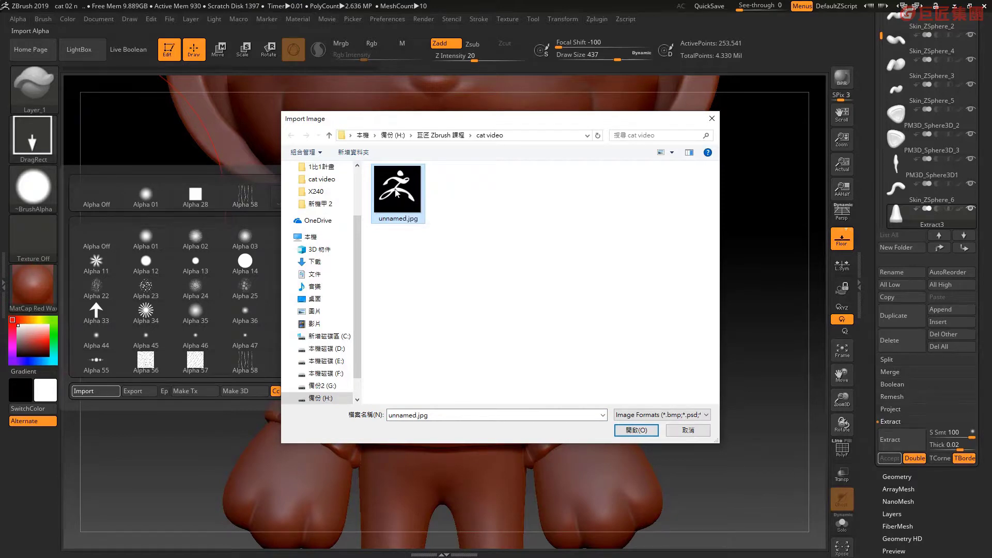
double_click(396, 193)
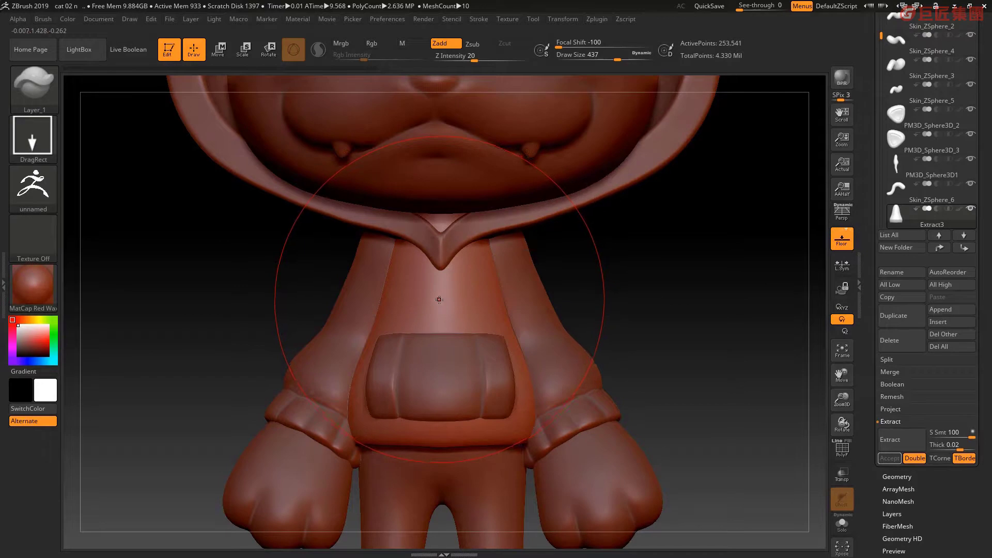
mouse_move(441, 299)
left_mouse_down()
mouse_move(463, 233)
mouse_move(440, 248)
left_mouse_up()
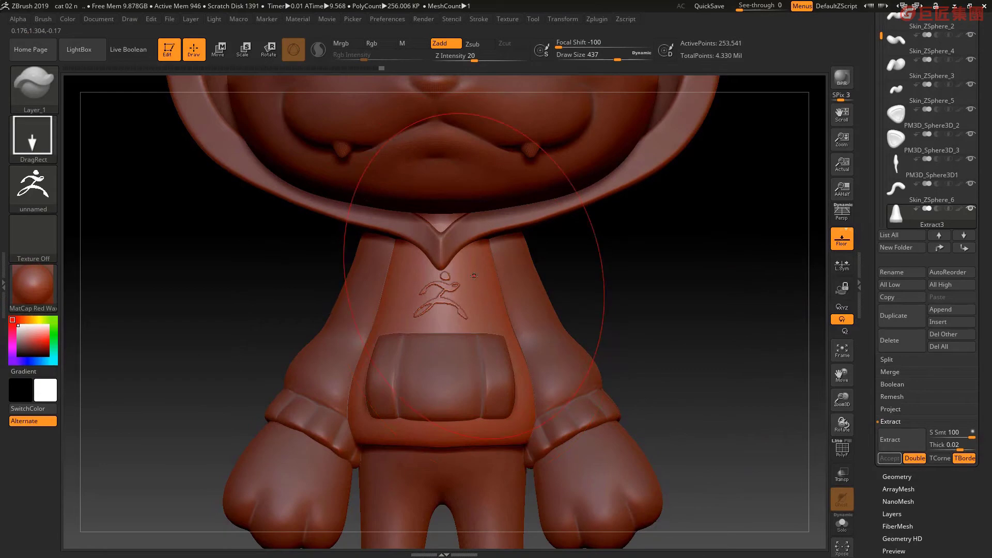
key("ctrl+z")
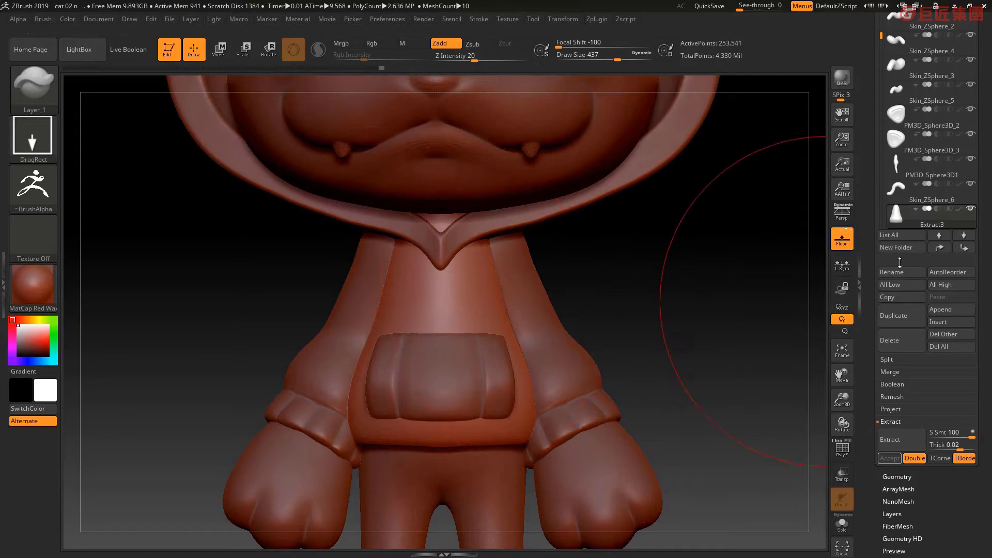
Subdivide the hoodie once in Geometry, then delete its lower subdivision levels.
left_click_drag(870, 260, 870, 178)
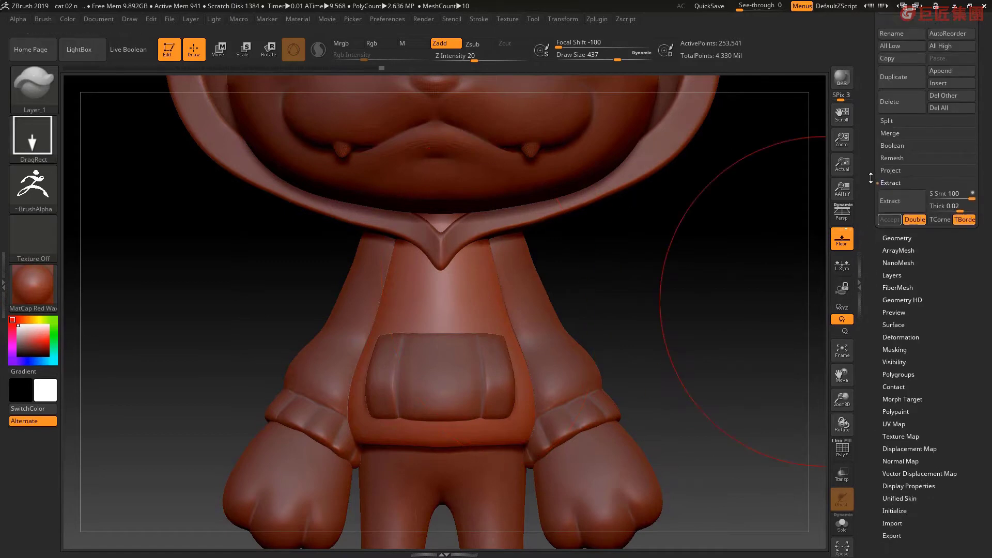
left_click(890, 239)
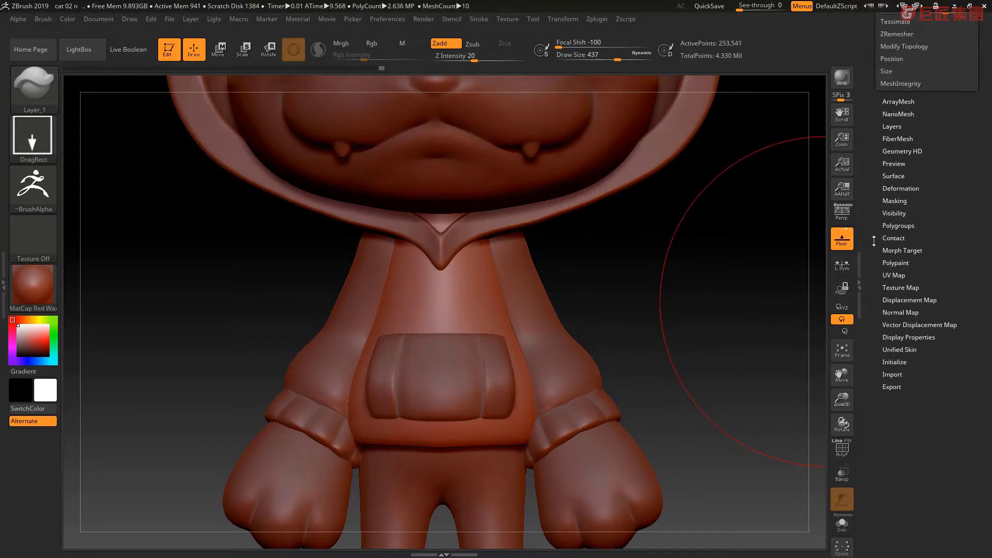
left_click_drag(872, 228, 872, 278)
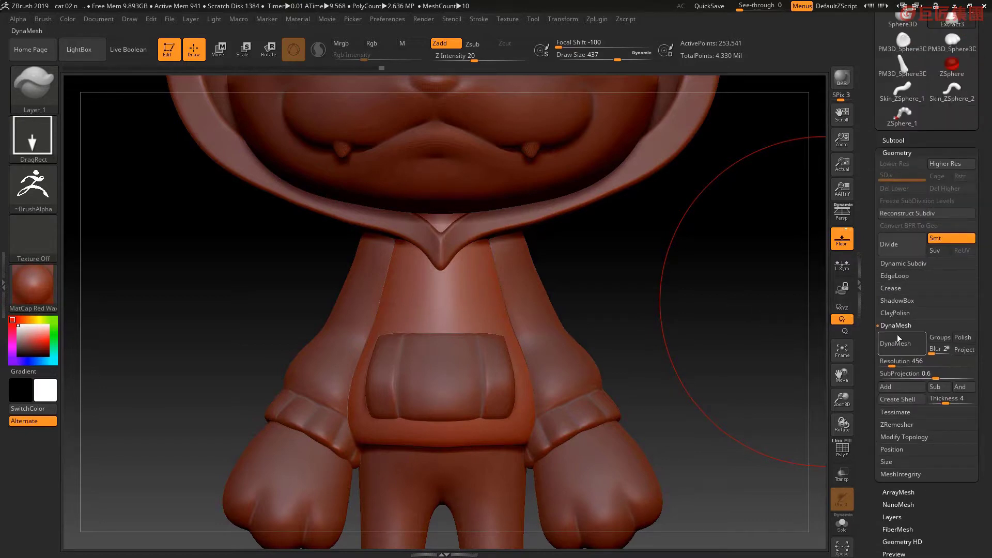
left_click(886, 365)
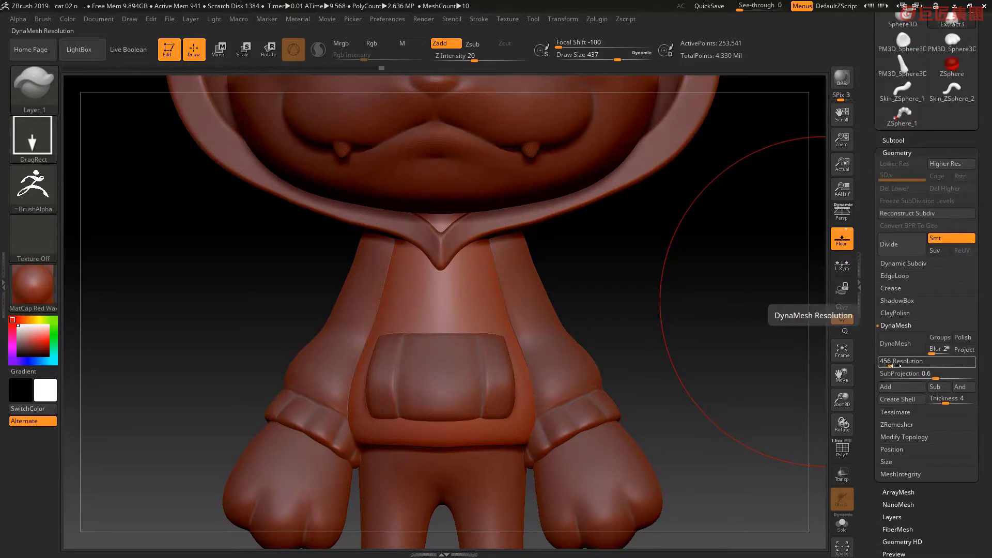
left_click(891, 249)
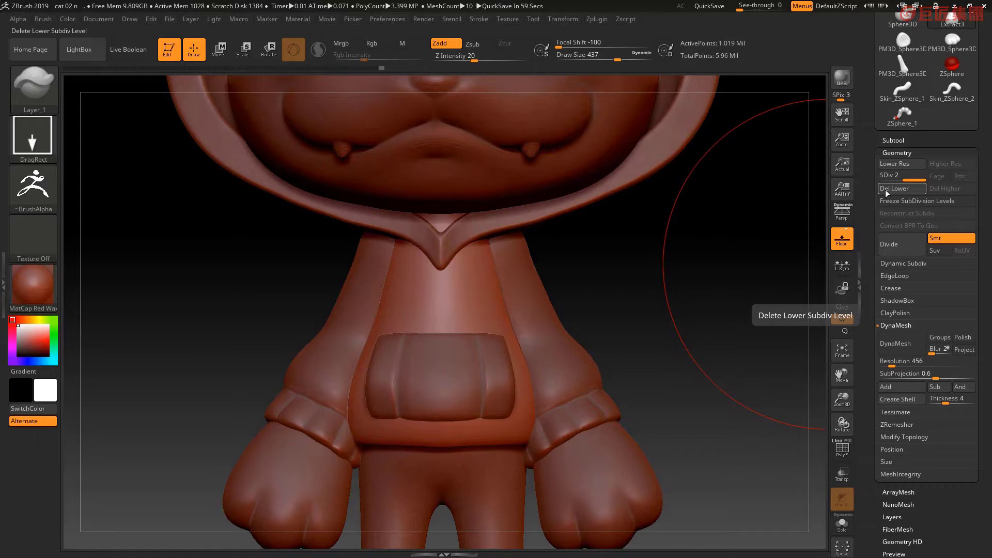
left_click(897, 190)
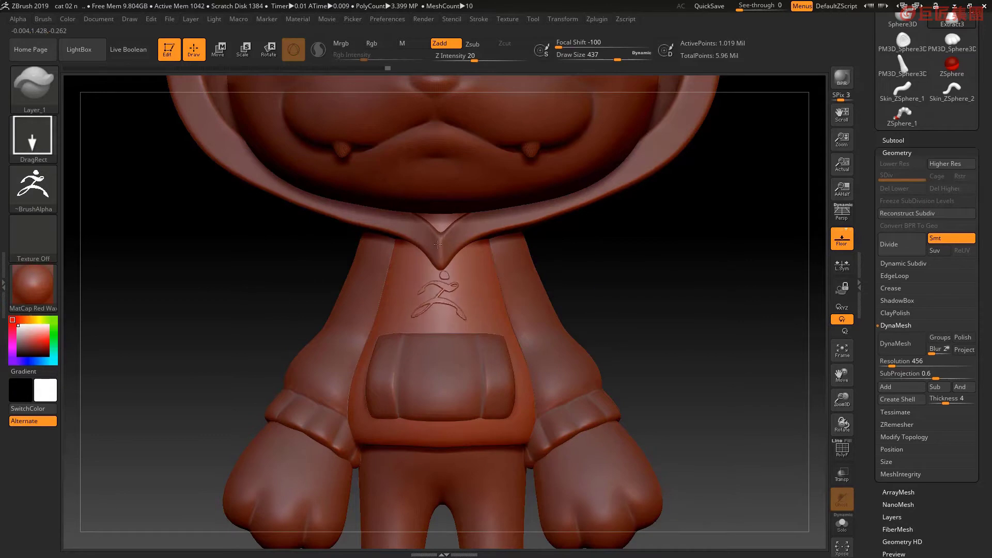
Undo several trial logo stamps on the hoodie chest and switch the brush to Zsub.
left_click_drag(442, 331, 440, 302, "shift")
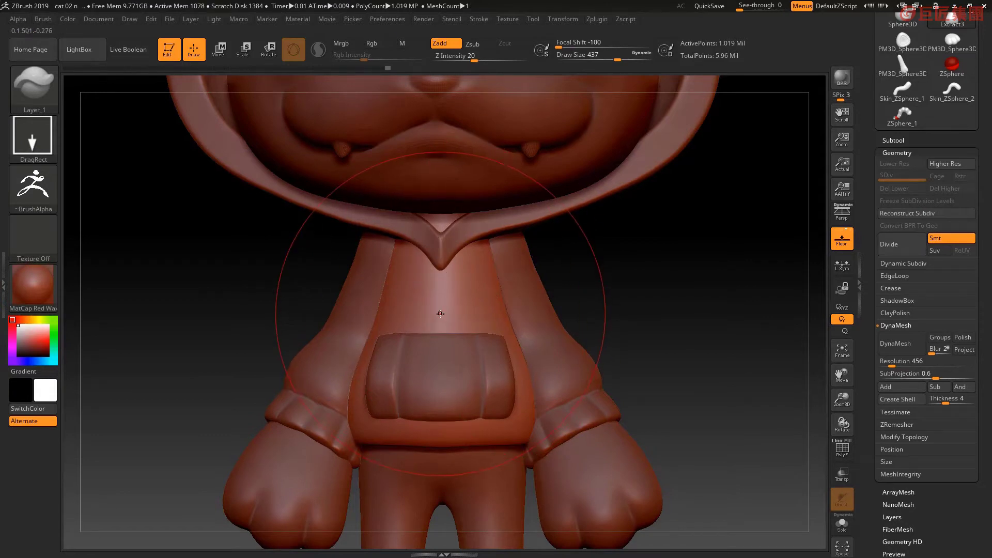
key("ctrl+z")
left_click_drag(439, 297, 437, 274)
key("ctrl+z")
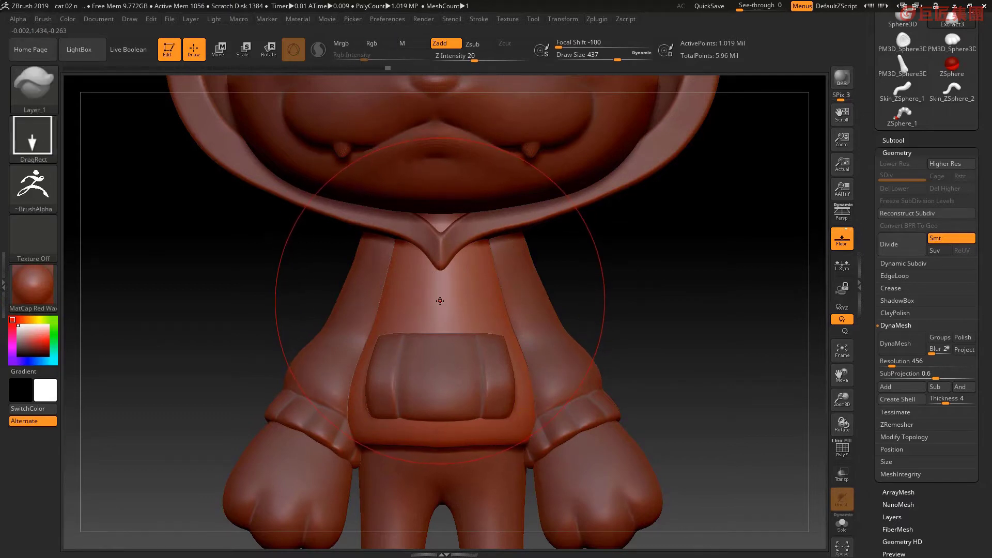
mouse_move(440, 300)
left_mouse_down()
mouse_move(452, 274)
mouse_move(440, 303)
mouse_move(437, 252)
left_mouse_up()
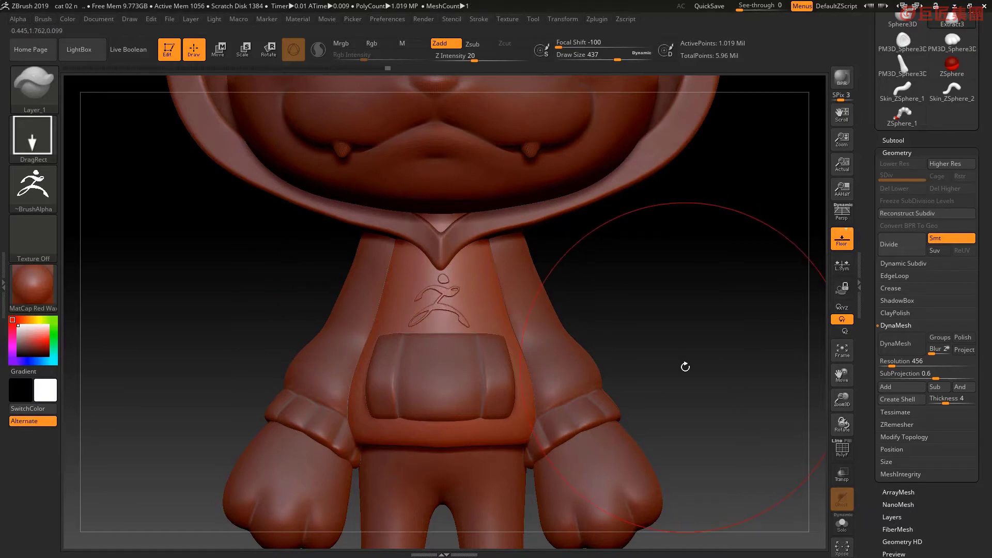
key("ctrl+z")
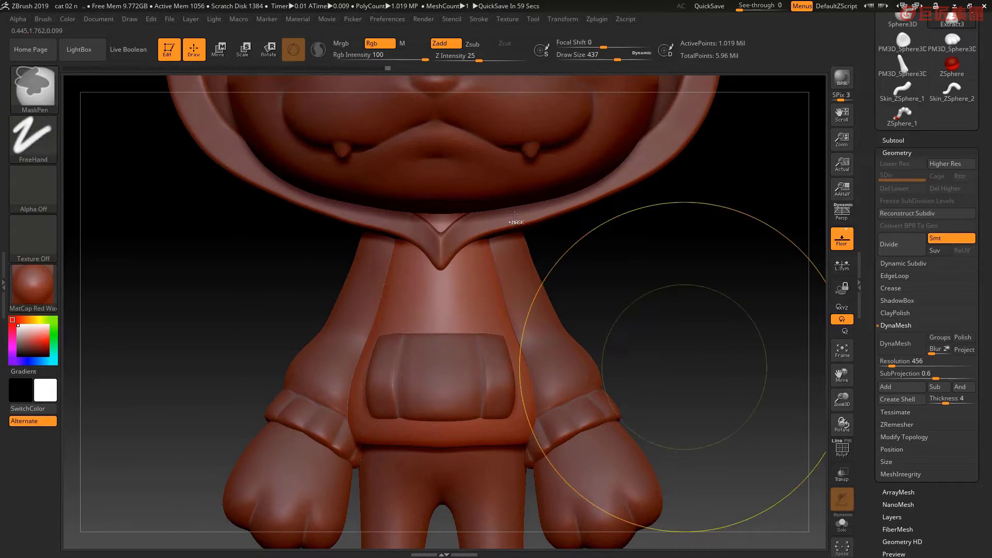
left_click(474, 45)
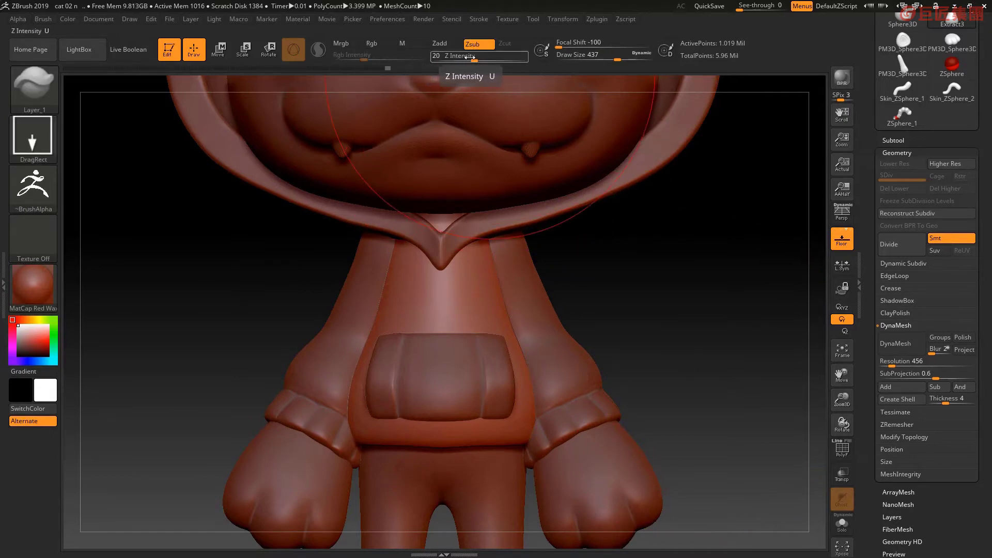
Set Z Intensity to 30, then test a carved logo stamp below the collar and undo it.
left_click_drag(474, 60, 474, 60)
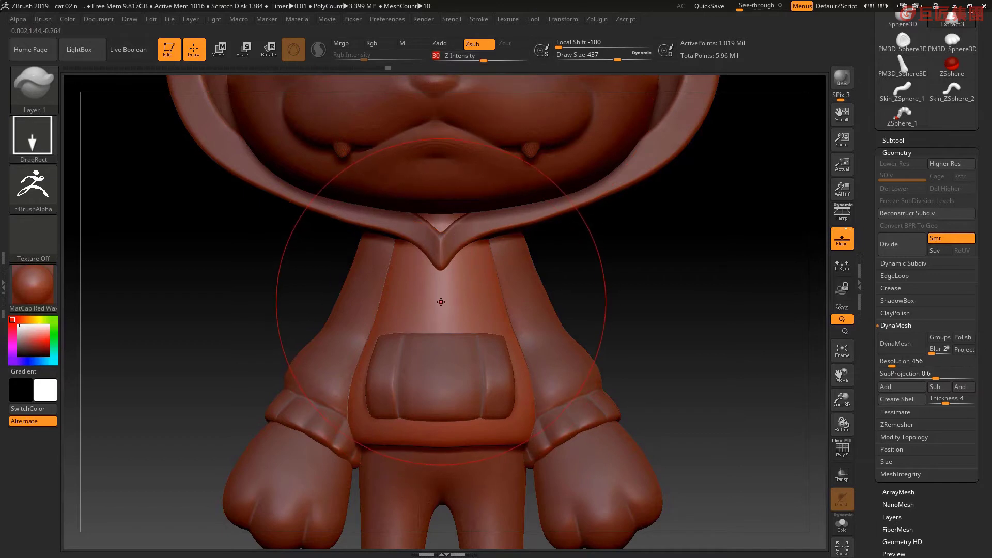
left_click_drag(441, 304, 438, 244)
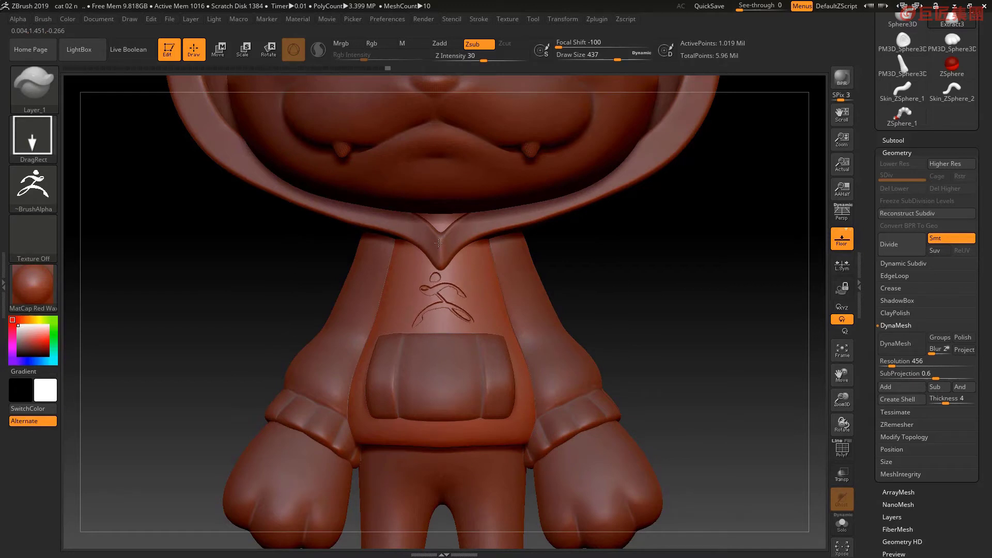
left_click_drag(438, 242, 438, 241)
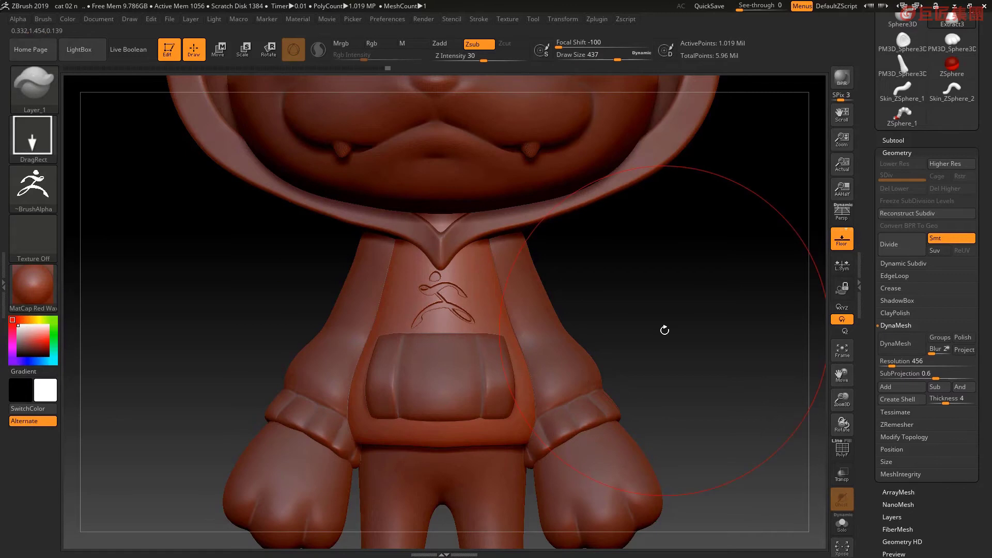
key("ctrl+z")
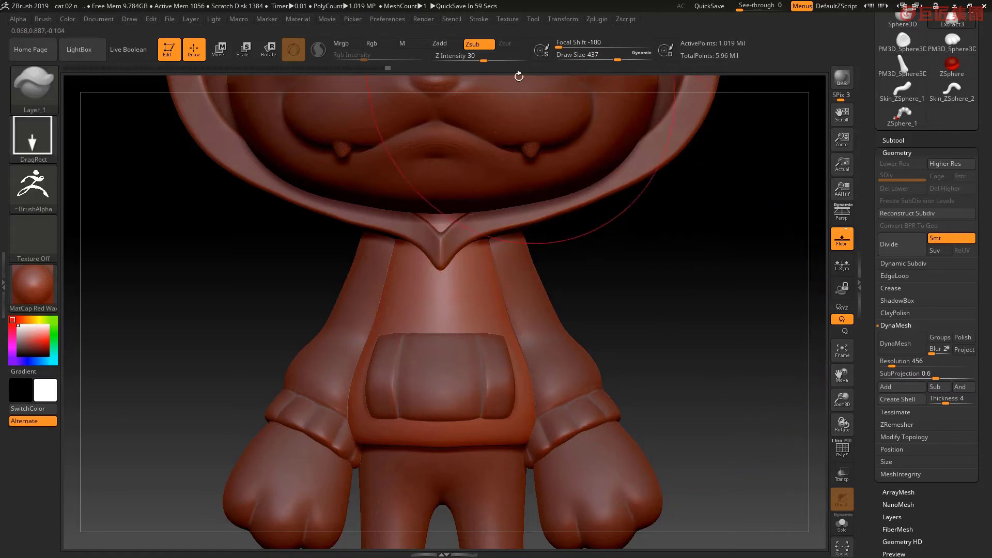
Switch to Zadd and stamp the raised ZBrush logo on the chest below the collar.
left_click(444, 43)
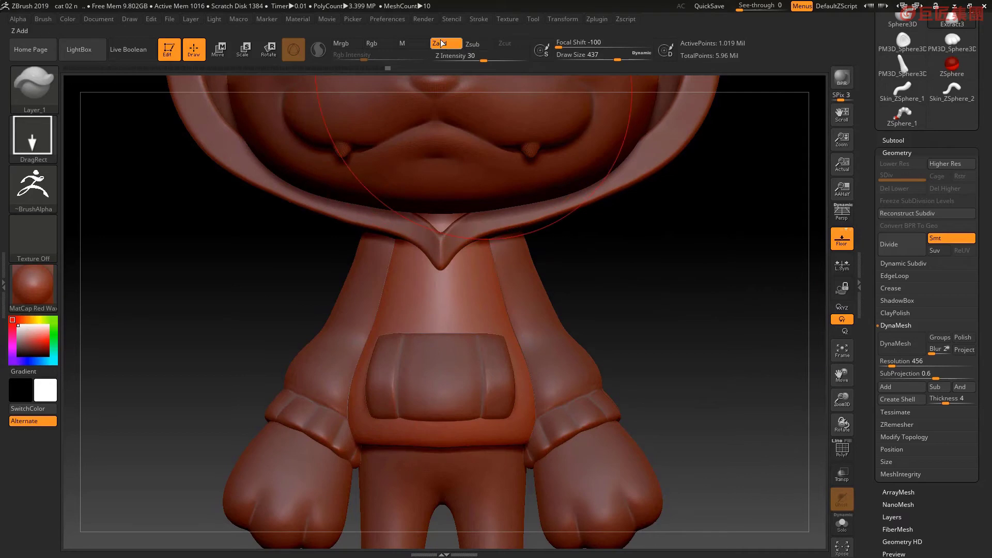
left_click_drag(441, 309, 437, 249)
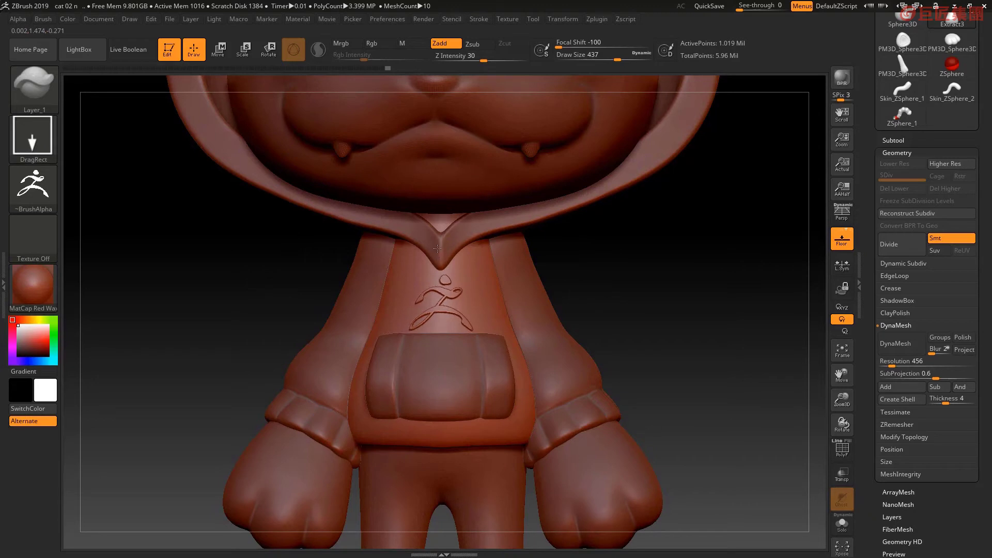
left_click_drag(715, 343, 715, 347)
left_click_drag(842, 399, 842, 419)
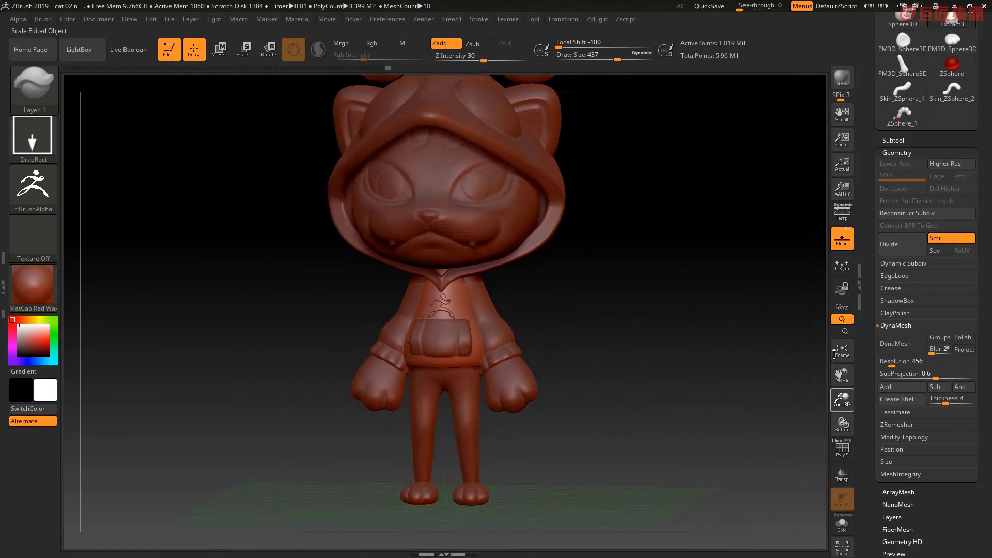
mouse_move(653, 388)
left_mouse_down()
mouse_move(668, 382)
mouse_move(651, 383)
left_mouse_up()
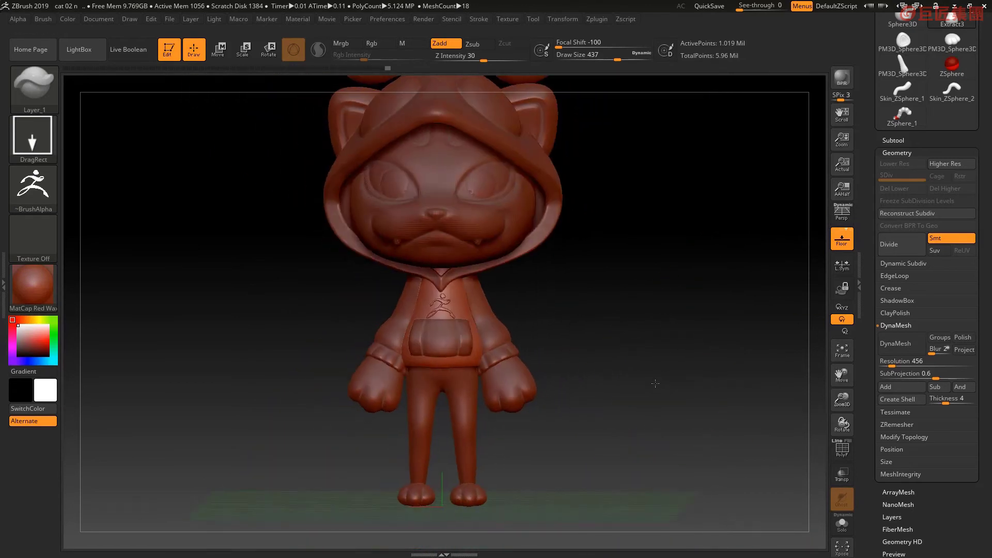
left_click_drag(848, 400, 847, 419)
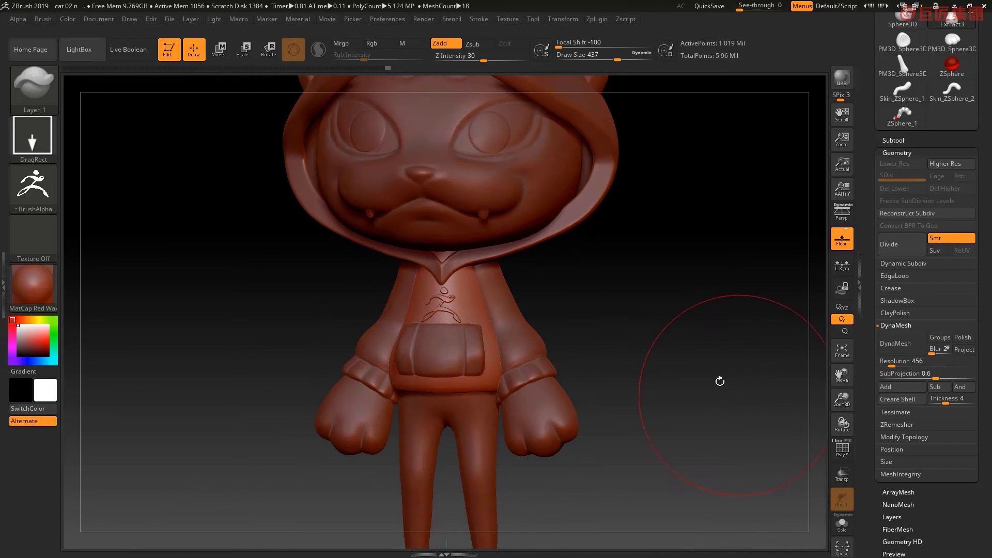
left_click_drag(682, 370, 656, 337)
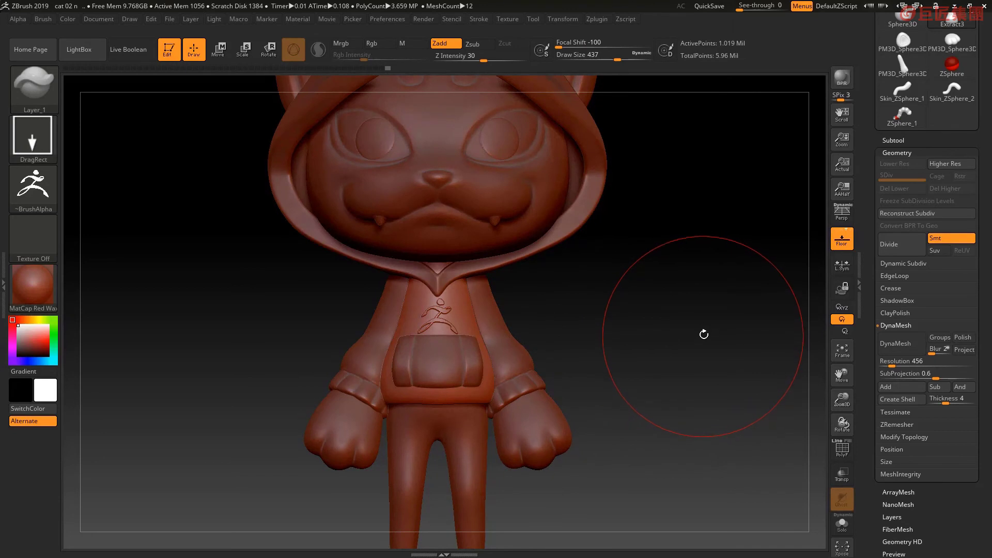
mouse_move(678, 359)
left_mouse_down()
mouse_move(670, 362)
mouse_move(682, 359)
left_mouse_up()
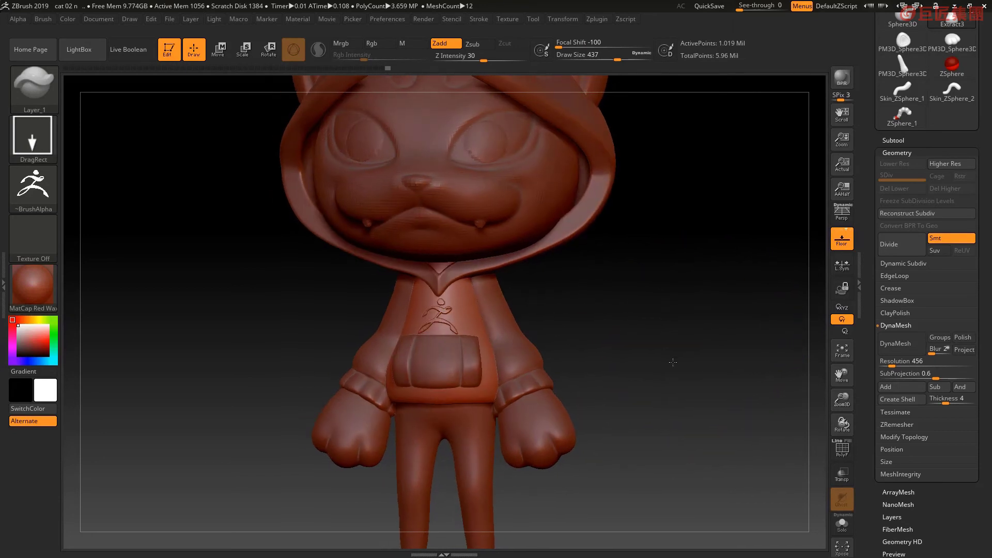
mouse_move(842, 399)
left_mouse_down()
mouse_move(843, 414)
mouse_move(799, 399)
left_mouse_up()
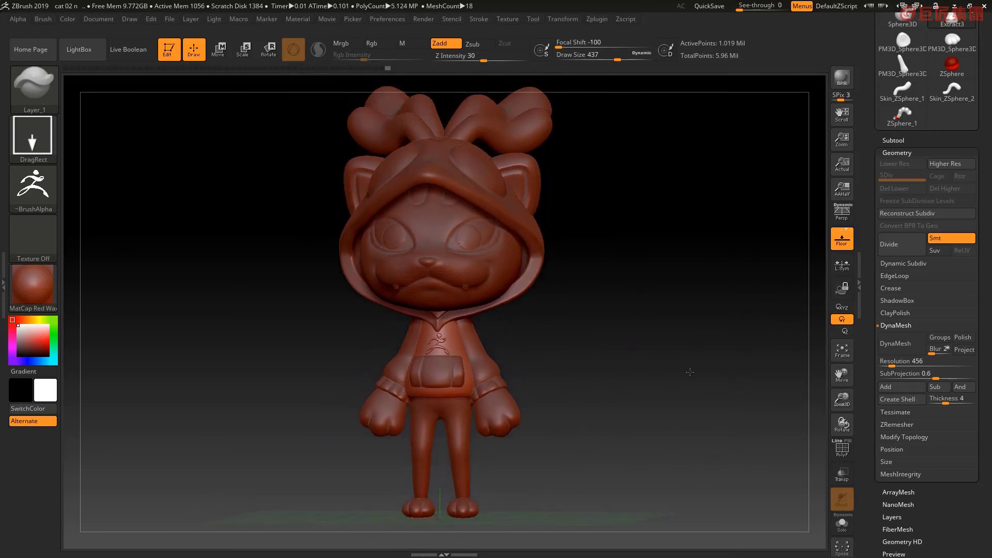